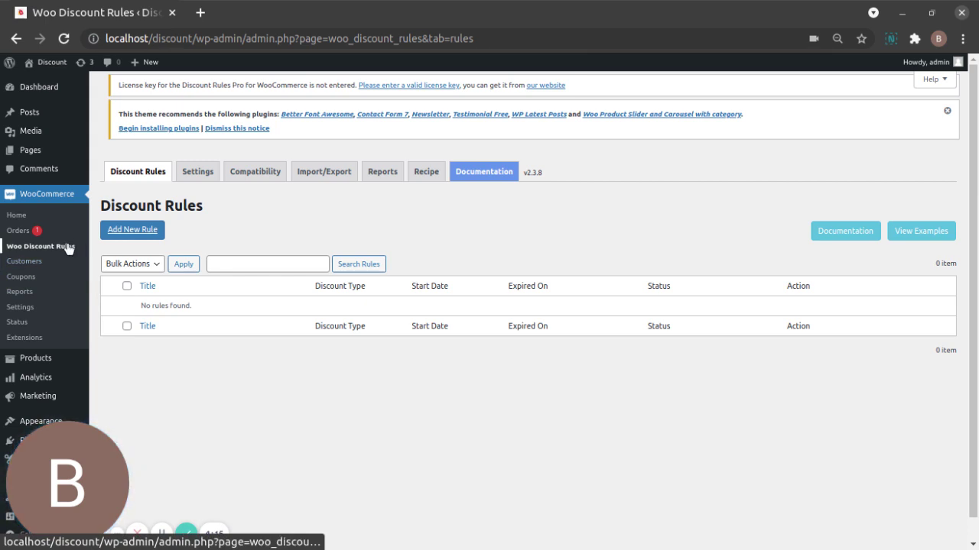
# Start a new discount rule from the empty Woo Discount Rules list.
pyautogui.click(119, 233)
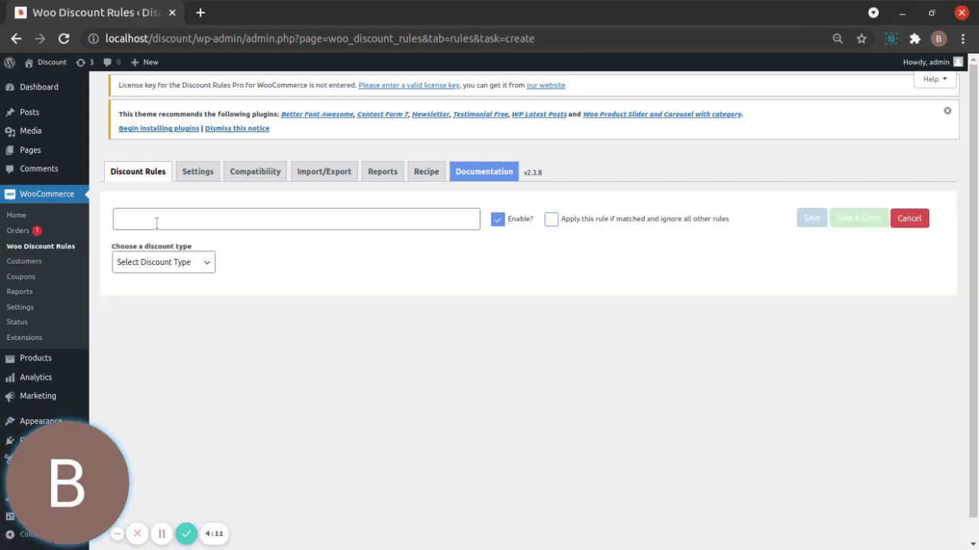
# Name the rule 'product' and choose Product Adjustment as its discount type.
pyautogui.click(156, 223)
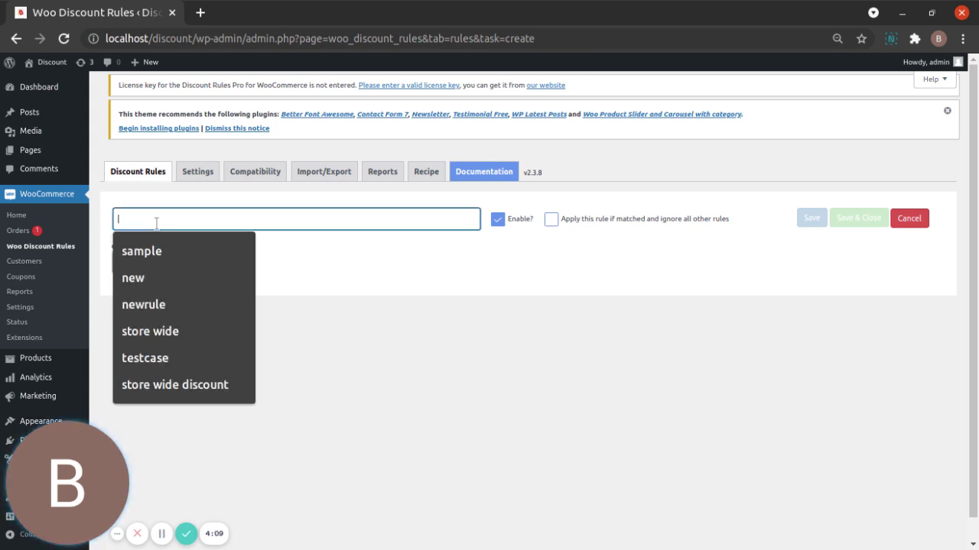
pyautogui.write('p')
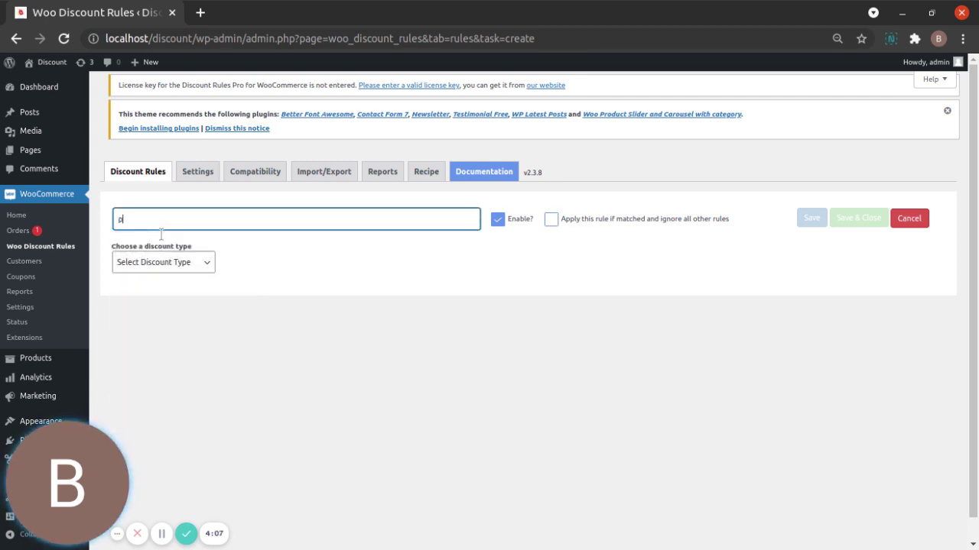
pyautogui.write('roduct')
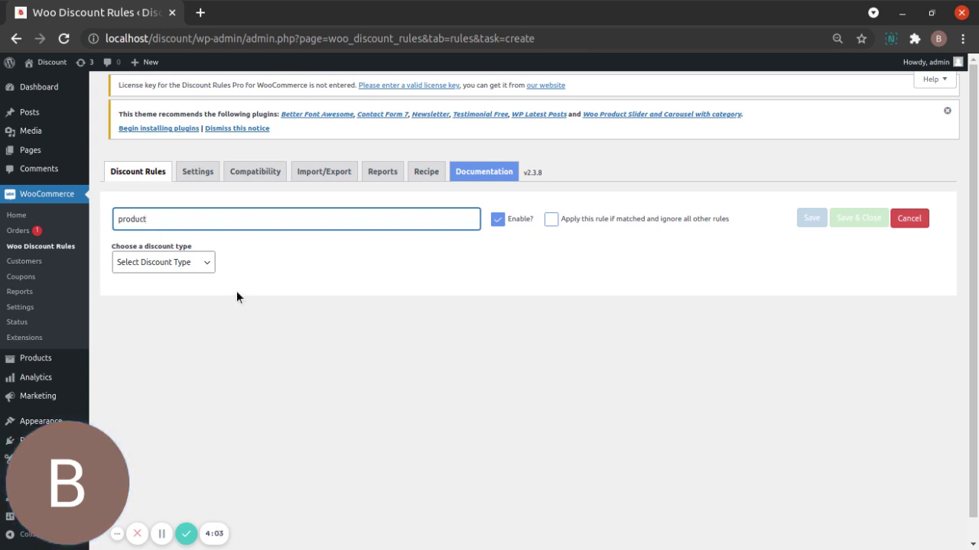
pyautogui.click(184, 259)
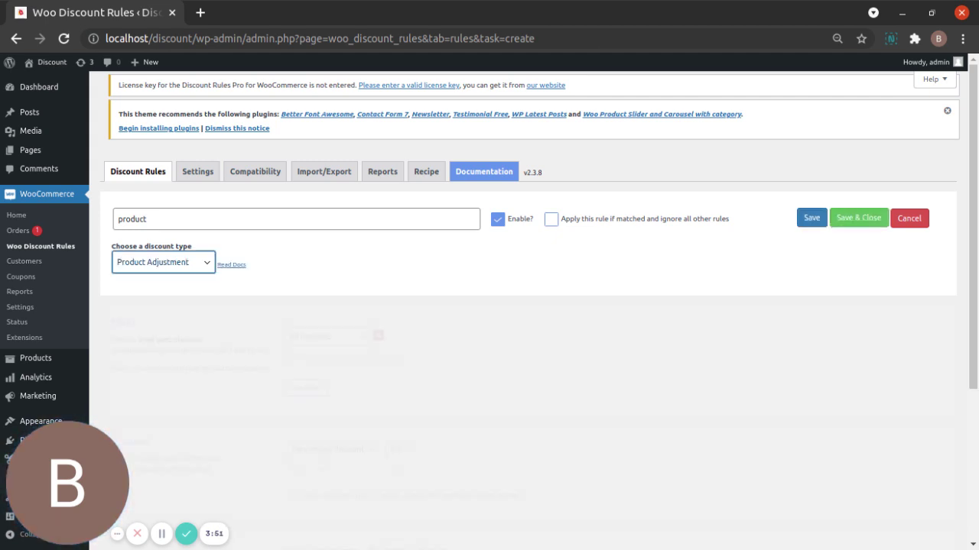
# Change the filter from All Products to Products and add '#66 lipstick' and '#70 foundation' to the In List selection.
pyautogui.scroll(-2, 204, 313)
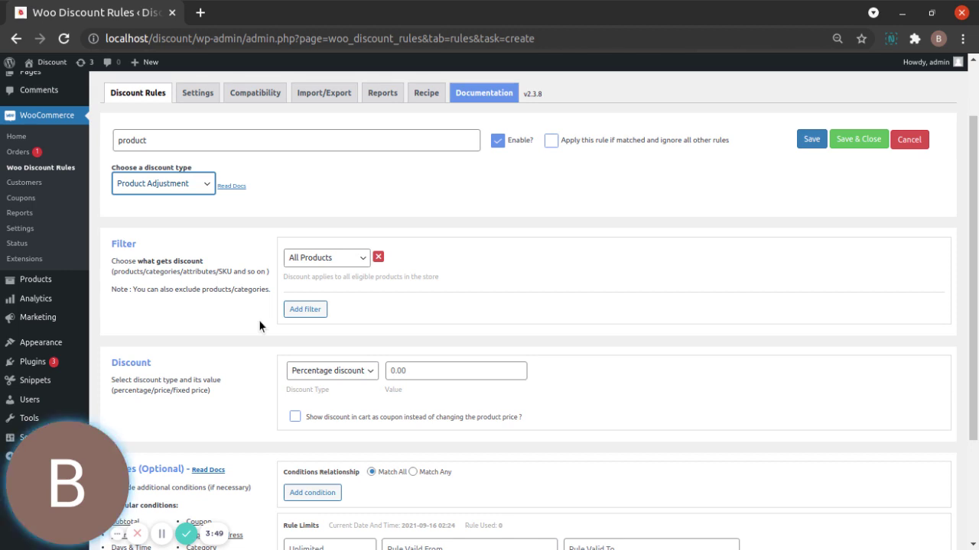
pyautogui.click(362, 262)
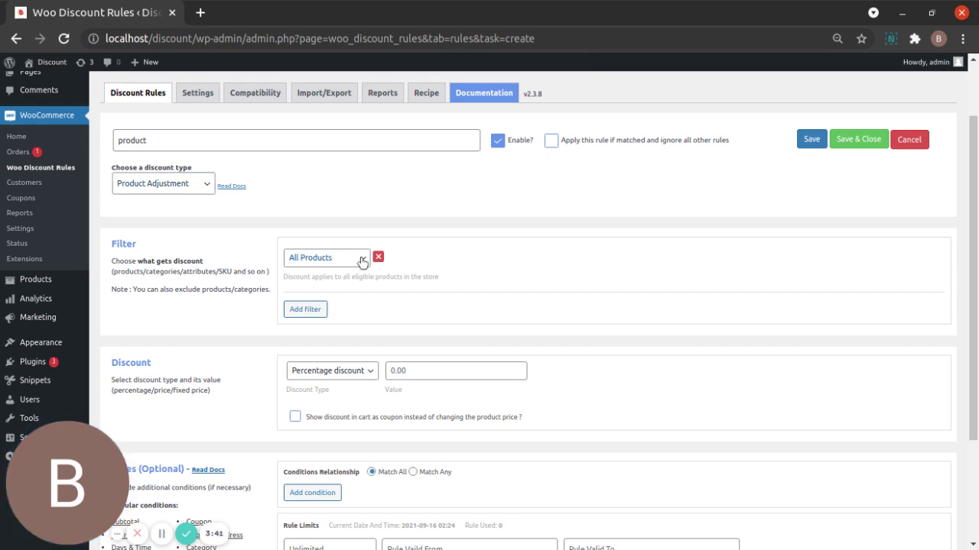
pyautogui.click(336, 284)
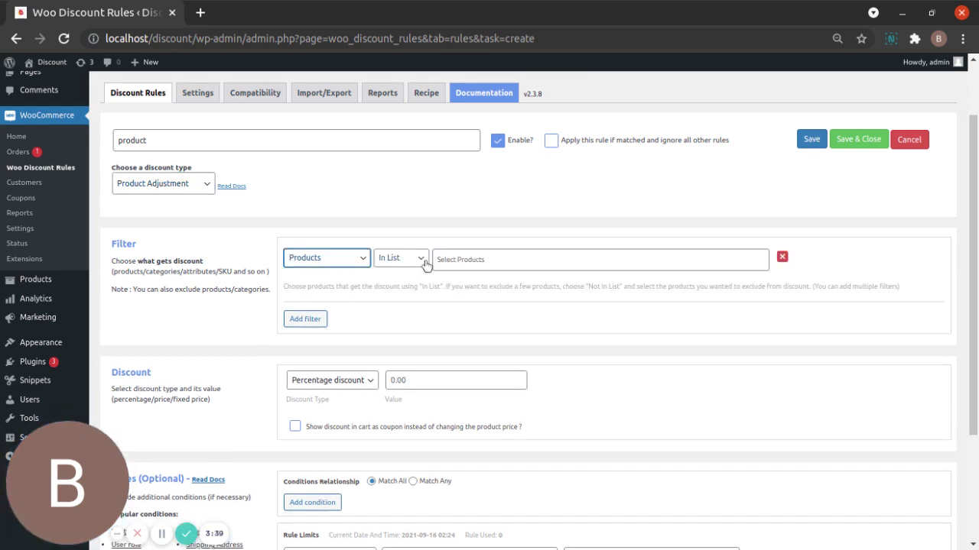
pyautogui.click(479, 259)
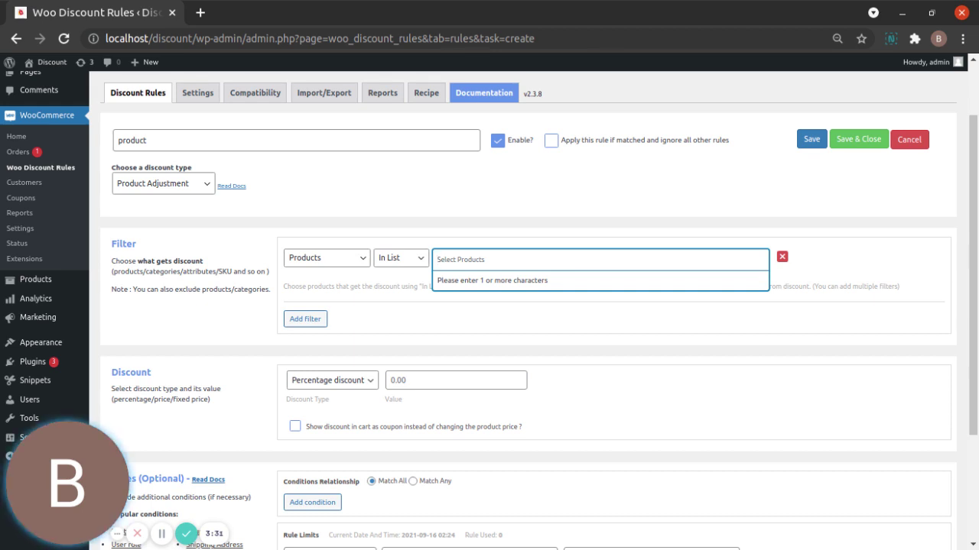
pyautogui.write('lip')
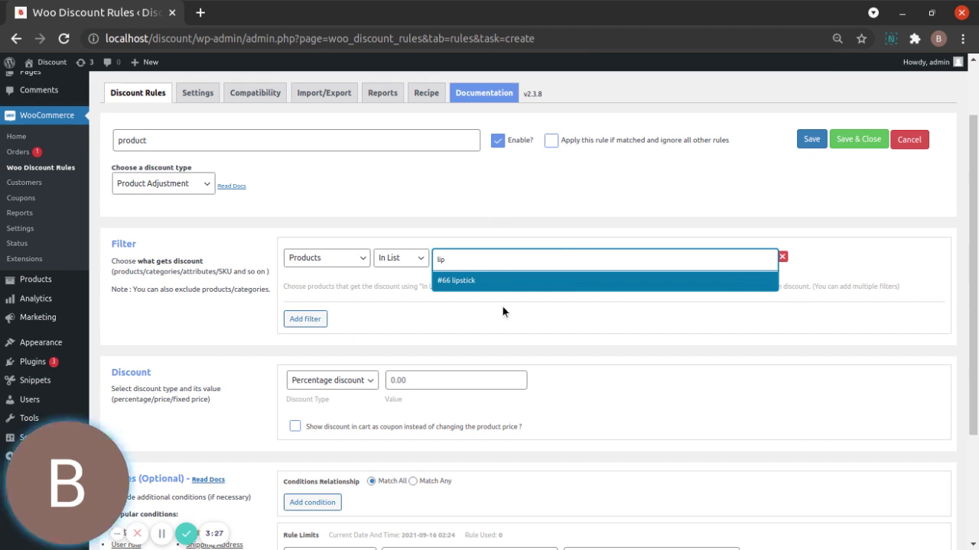
pyautogui.click(506, 281)
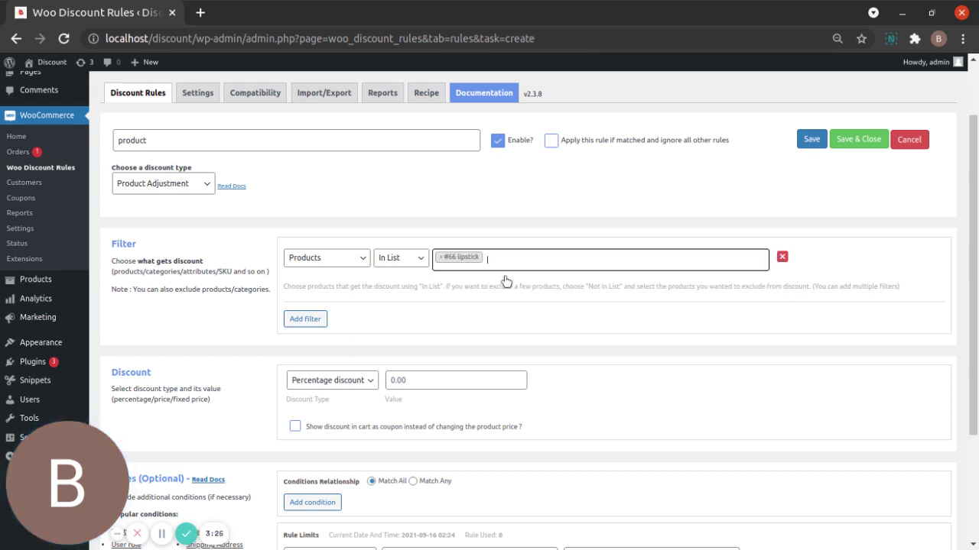
pyautogui.write('foun')
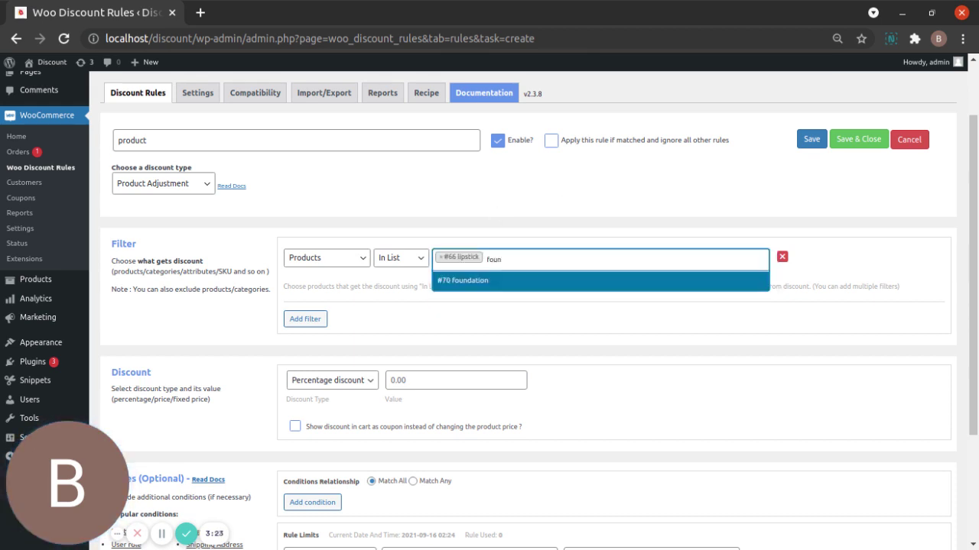
pyautogui.click(518, 276)
pyautogui.scroll(-4, 428, 348)
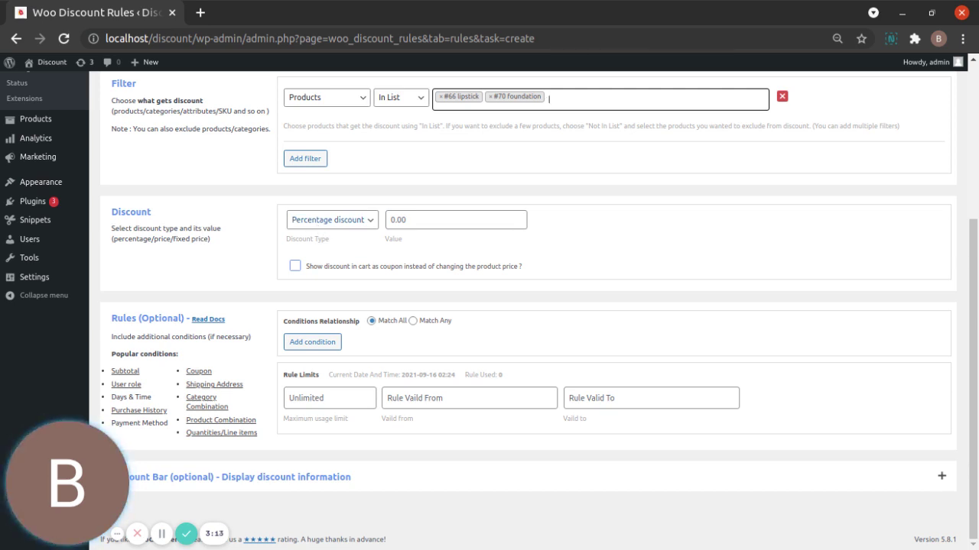
# Make the discount a fixed price of 100 per item and add a rule condition.
pyautogui.click(336, 220)
pyautogui.click(345, 253)
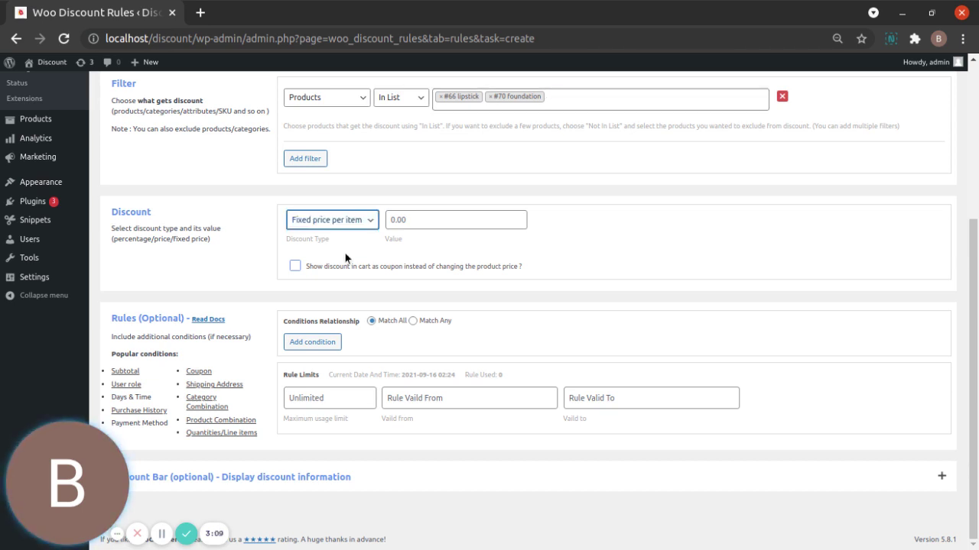
pyautogui.click(390, 219)
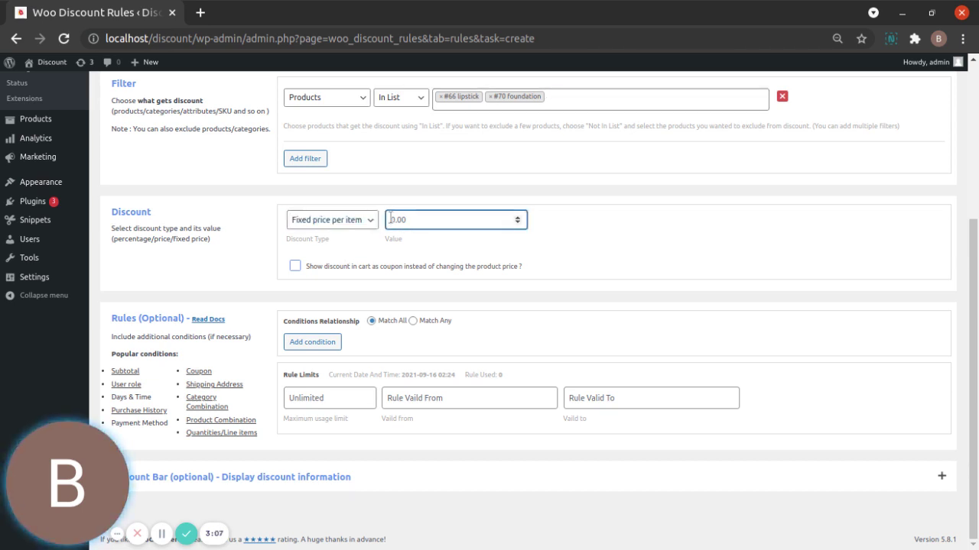
pyautogui.write('100')
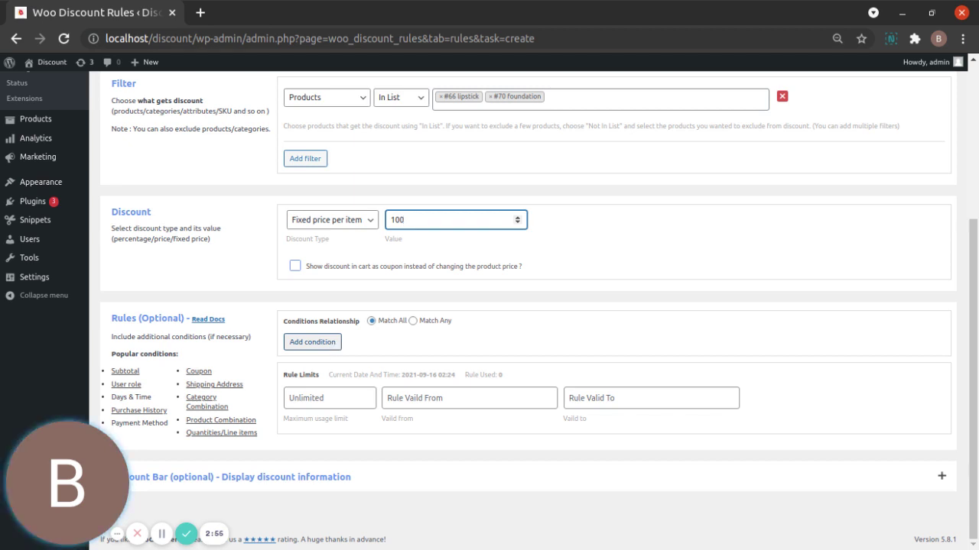
pyautogui.click(333, 345)
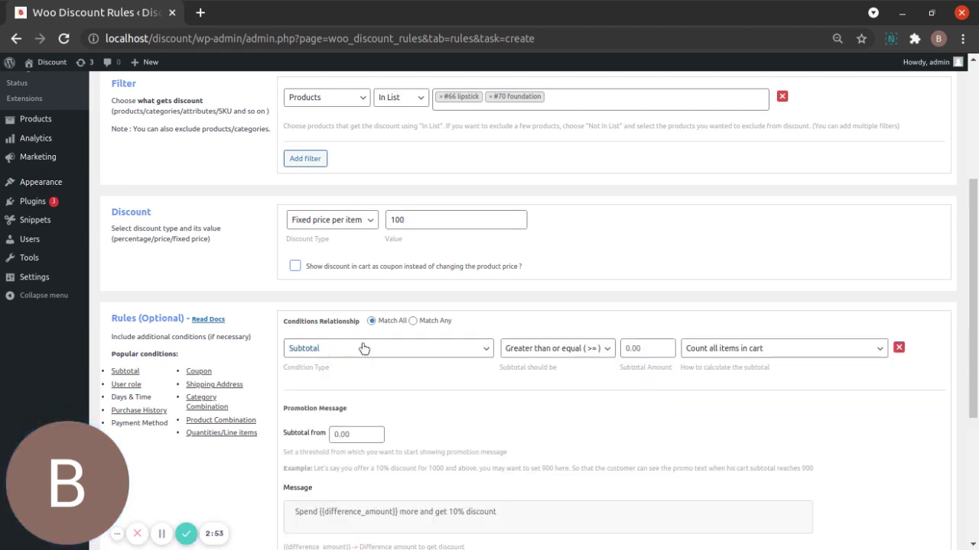
# Change the condition to Coupons with 'Create your own coupon' named GOSASSY.
pyautogui.click(363, 348)
pyautogui.click(362, 173)
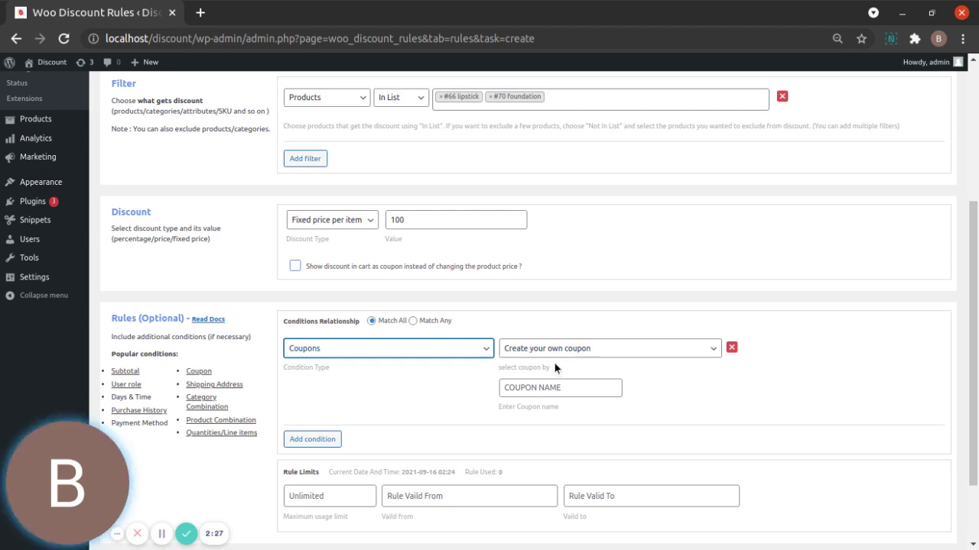
pyautogui.click(586, 349)
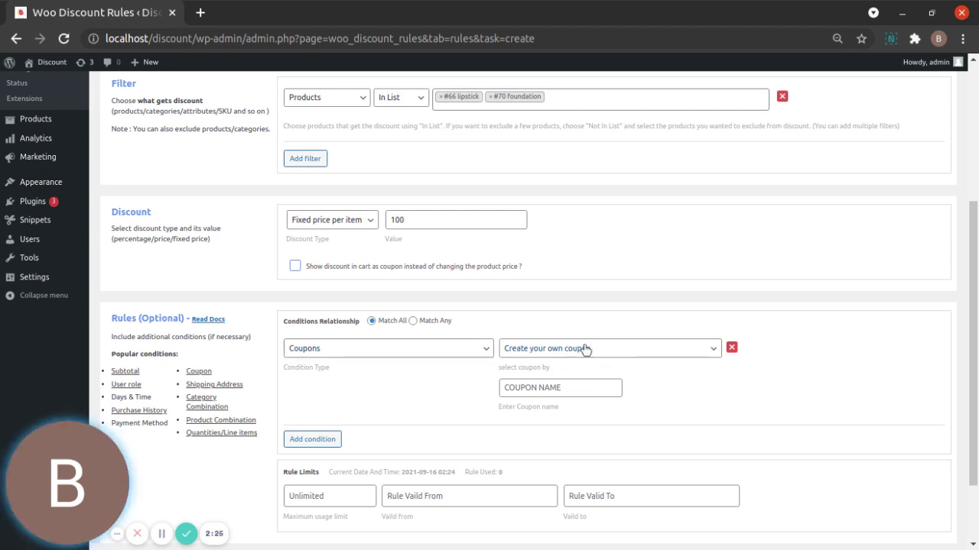
pyautogui.press('Down')
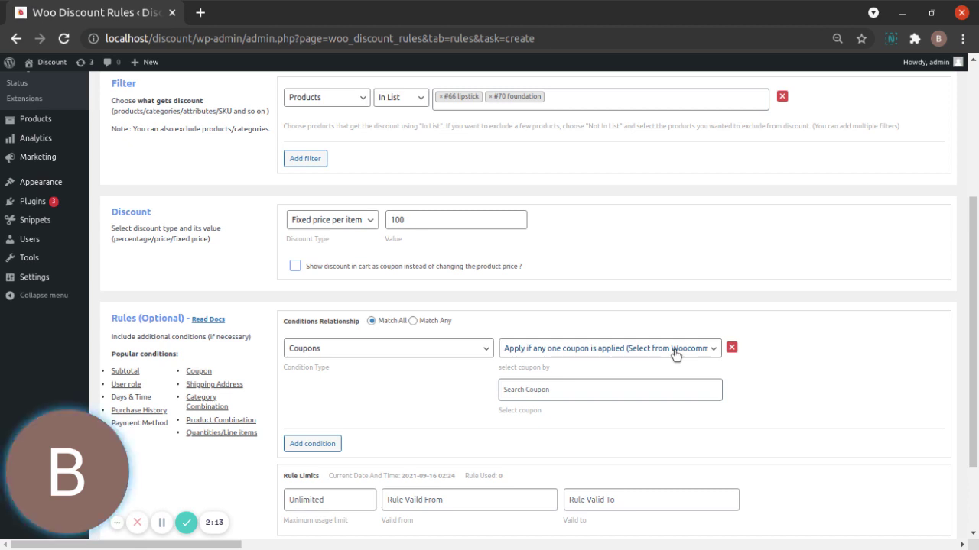
pyautogui.click(618, 377)
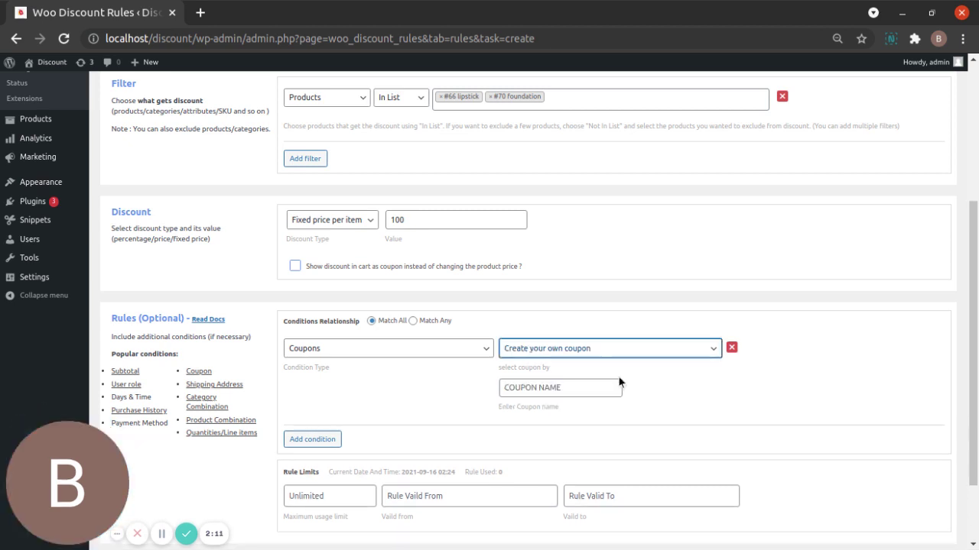
pyautogui.click(583, 394)
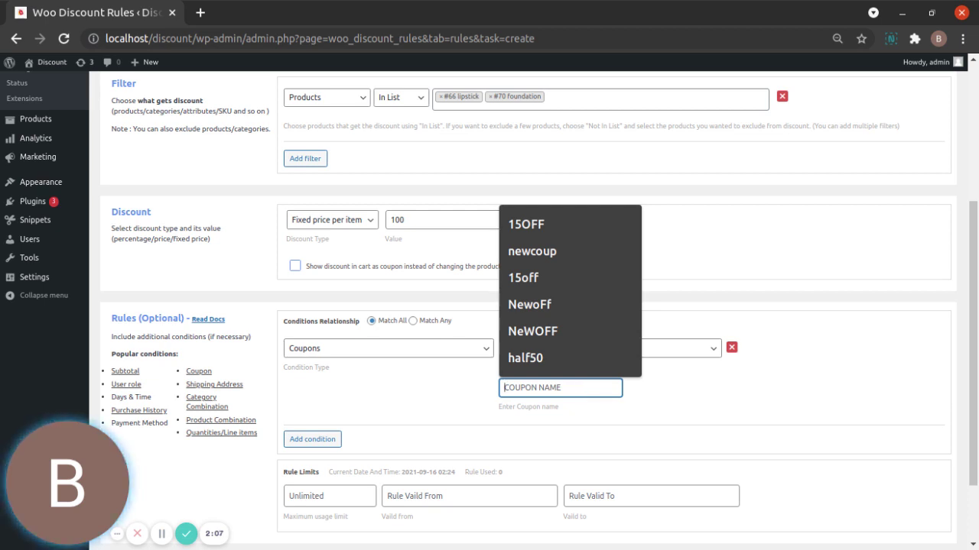
pyautogui.write('COS')
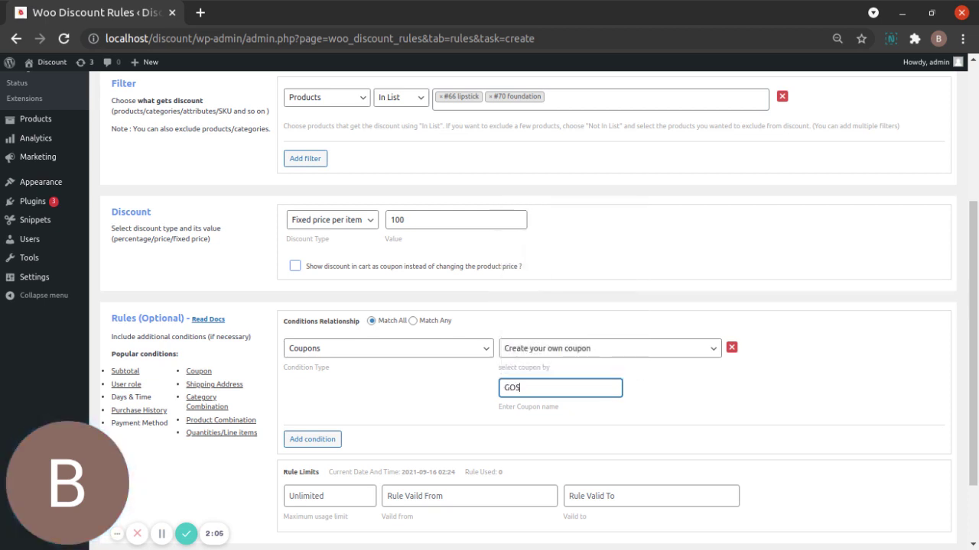
pyautogui.write('ASSY')
pyautogui.scroll(-2, 653, 378)
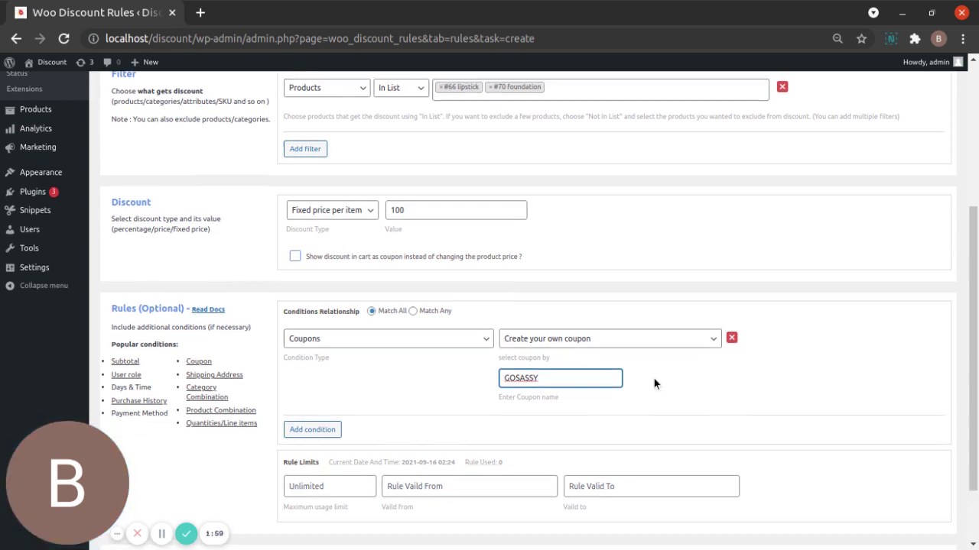
pyautogui.scroll(-1, 673, 364)
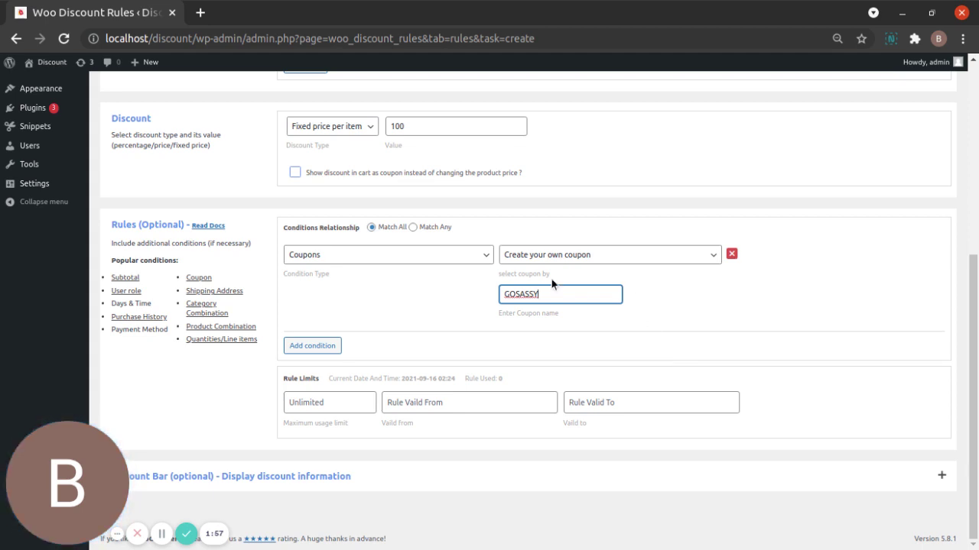
pyautogui.scroll(3, 687, 305)
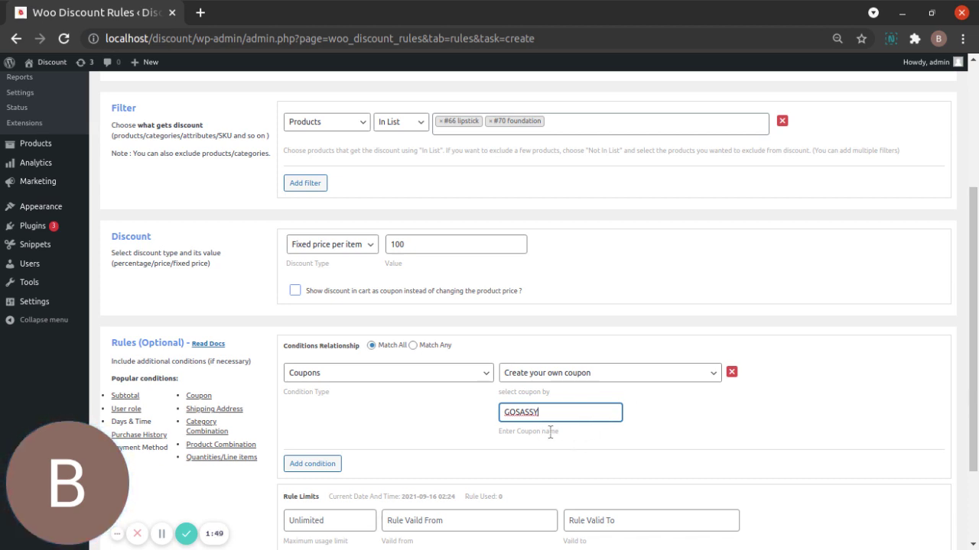
pyautogui.scroll(3, 550, 434)
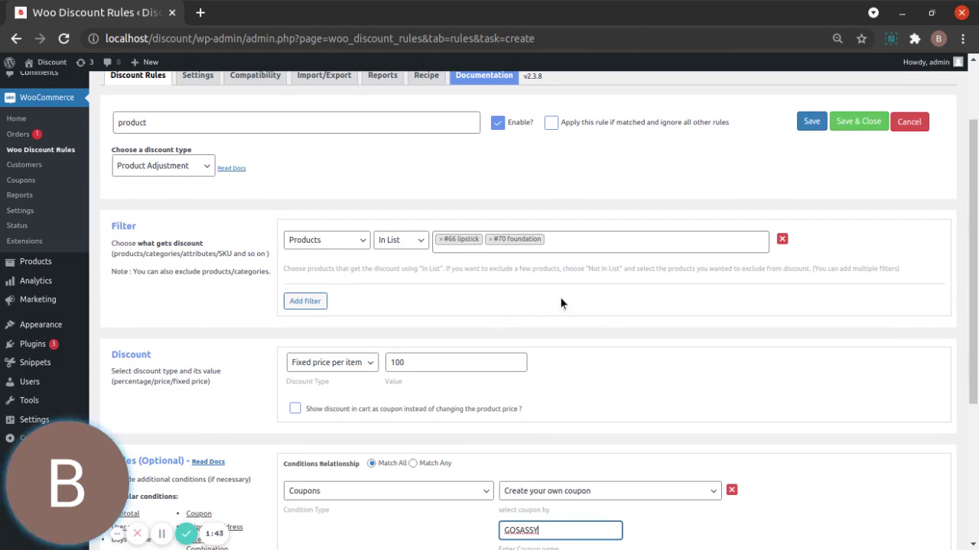
# Save and close the 'product' rule, then visit the store's Shop page.
pyautogui.scroll(2, 631, 271)
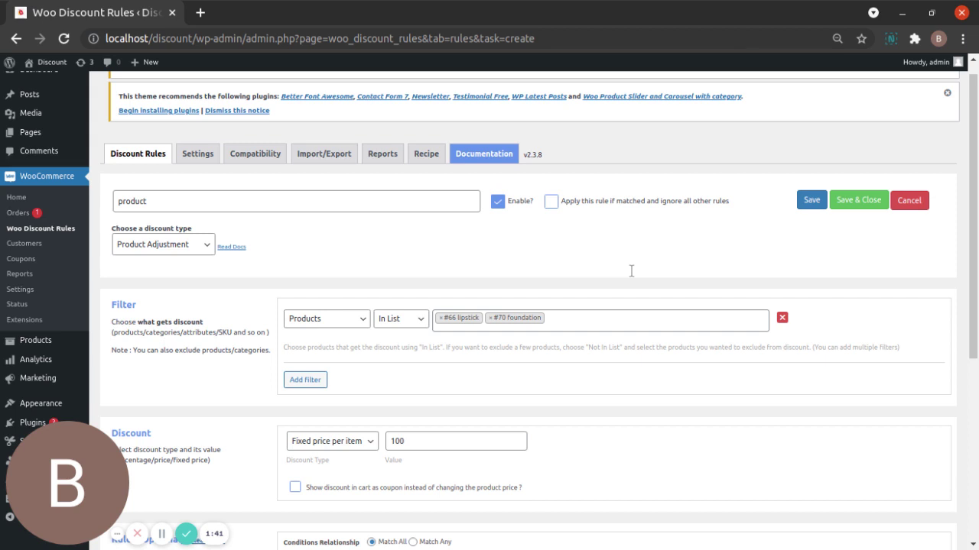
pyautogui.click(862, 203)
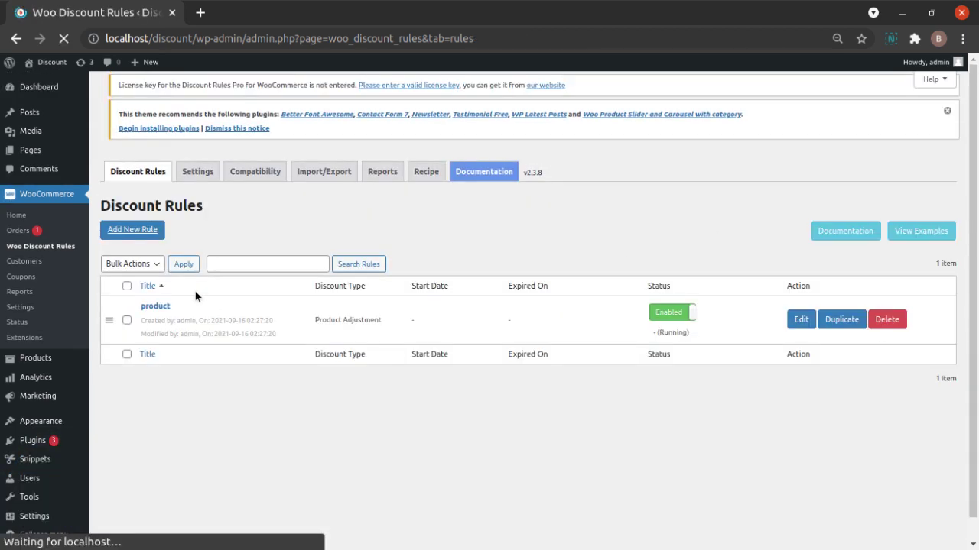
pyautogui.moveTo(58, 67)
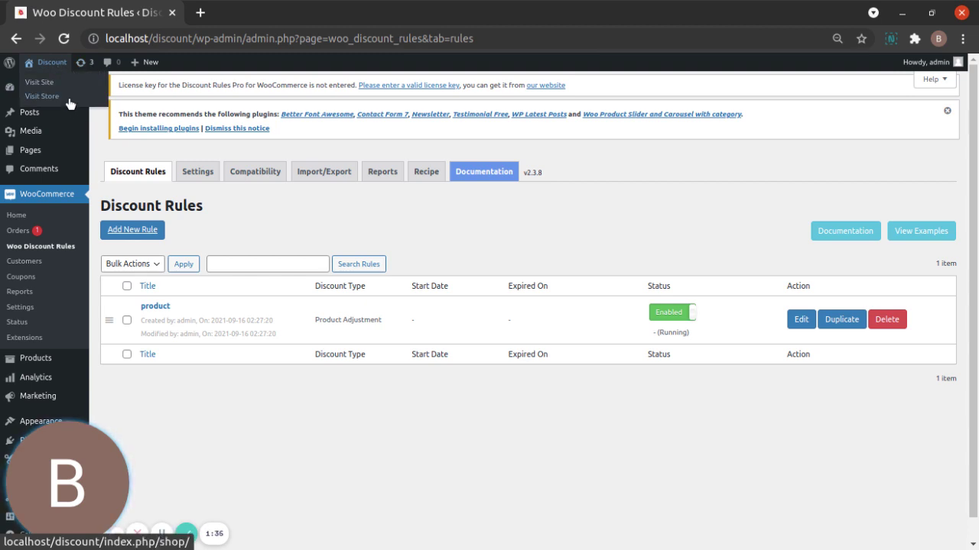
pyautogui.click(69, 97)
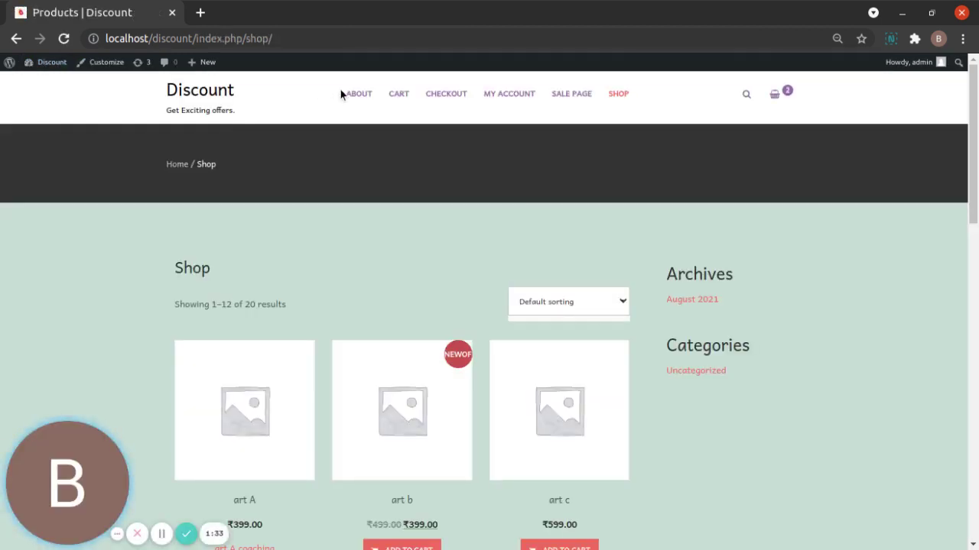
# Open the cart with lipstick and foundation (₹350.00) and enter GOSASSY as the coupon code.
pyautogui.click(398, 100)
pyautogui.scroll(-2, 395, 229)
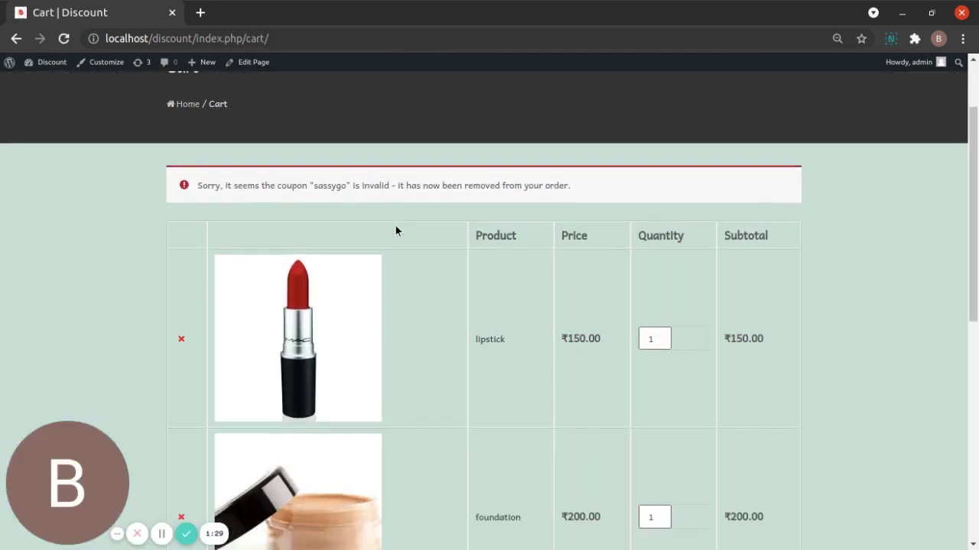
pyautogui.scroll(-3, 395, 227)
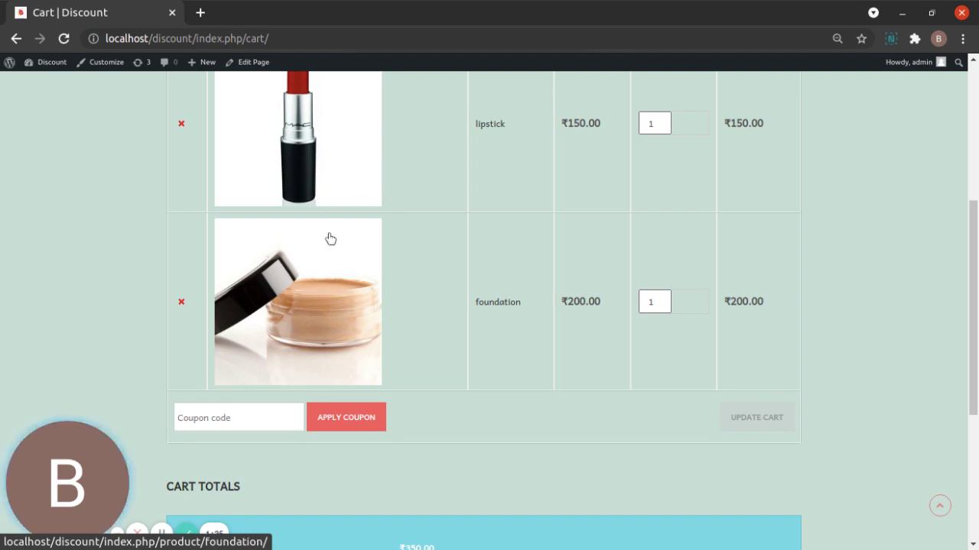
pyautogui.scroll(2, 451, 298)
pyautogui.scroll(-1, 451, 297)
pyautogui.scroll(-1, 451, 297)
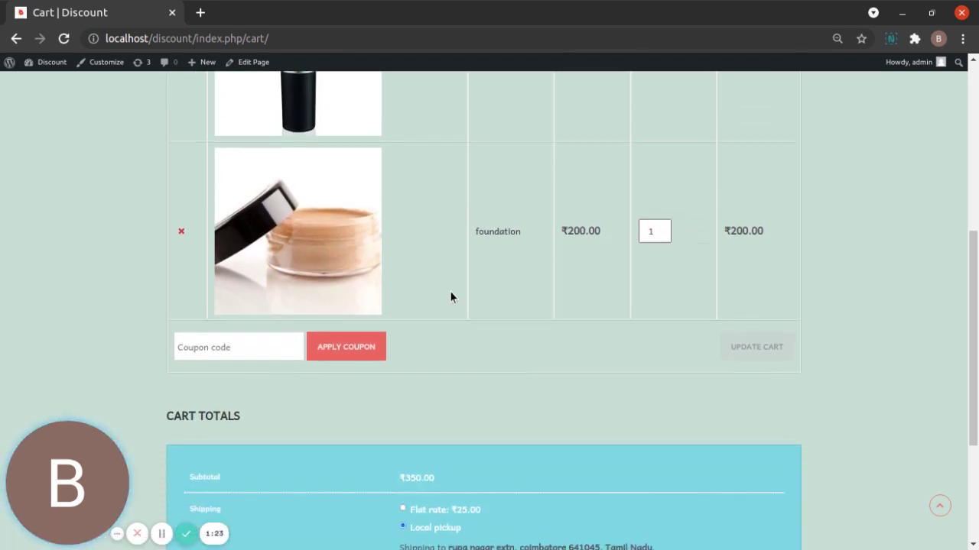
pyautogui.scroll(6, 452, 297)
pyautogui.scroll(-7, 450, 291)
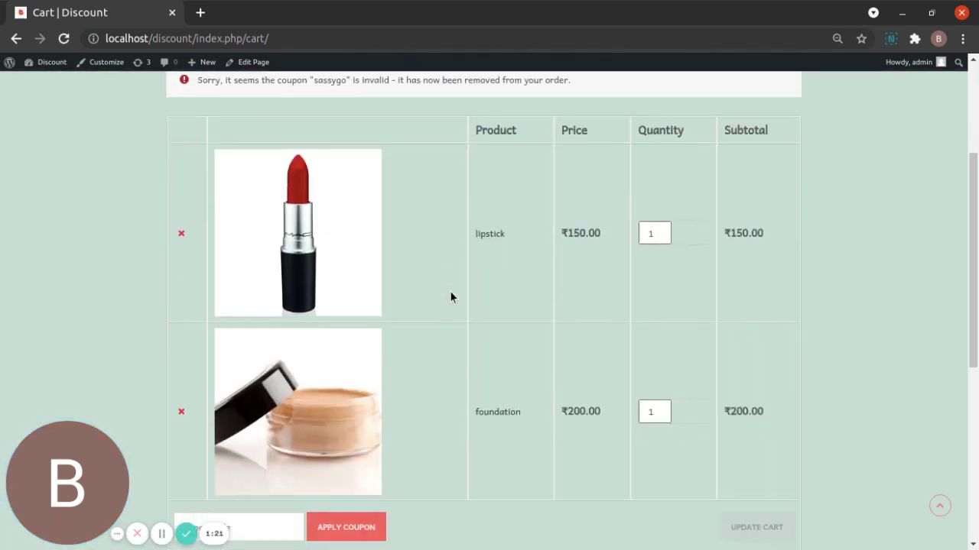
pyautogui.scroll(2, 450, 292)
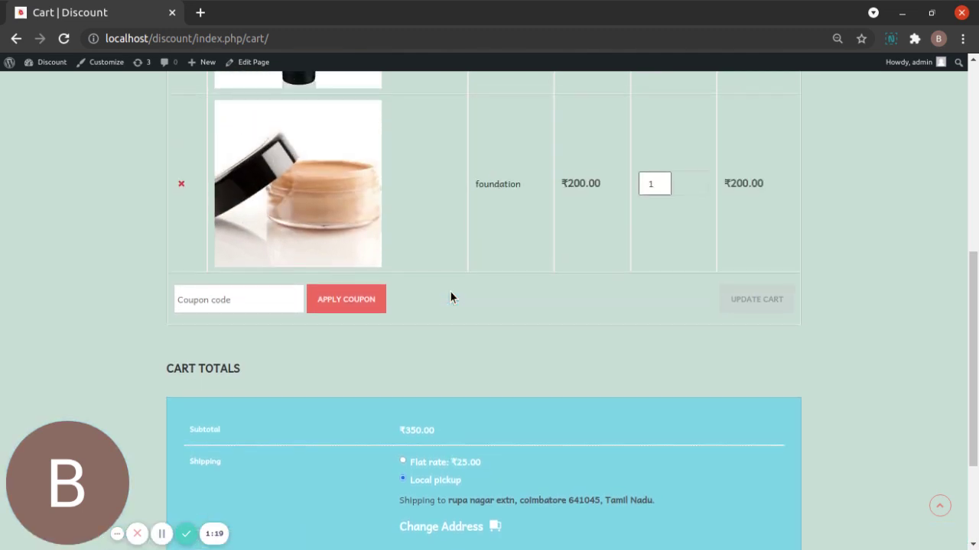
pyautogui.click(272, 306)
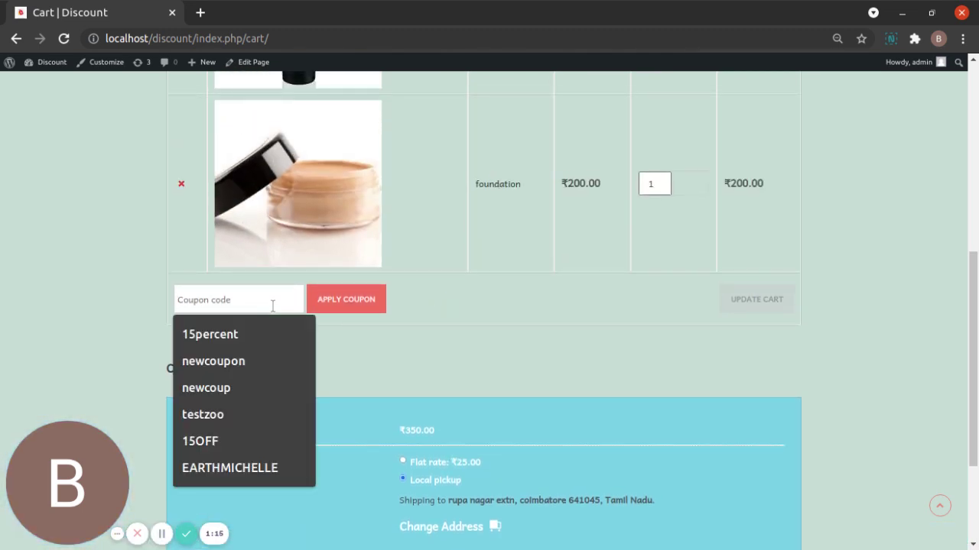
pyautogui.write('GOSASSY')
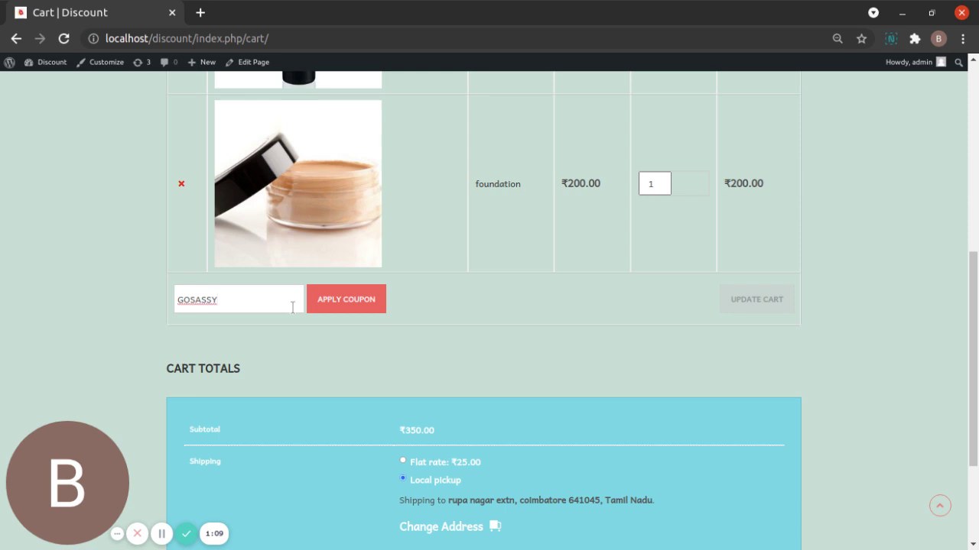
# Apply the coupon and check that each item is ₹100.00 and the subtotal ₹200.00.
pyautogui.click(357, 298)
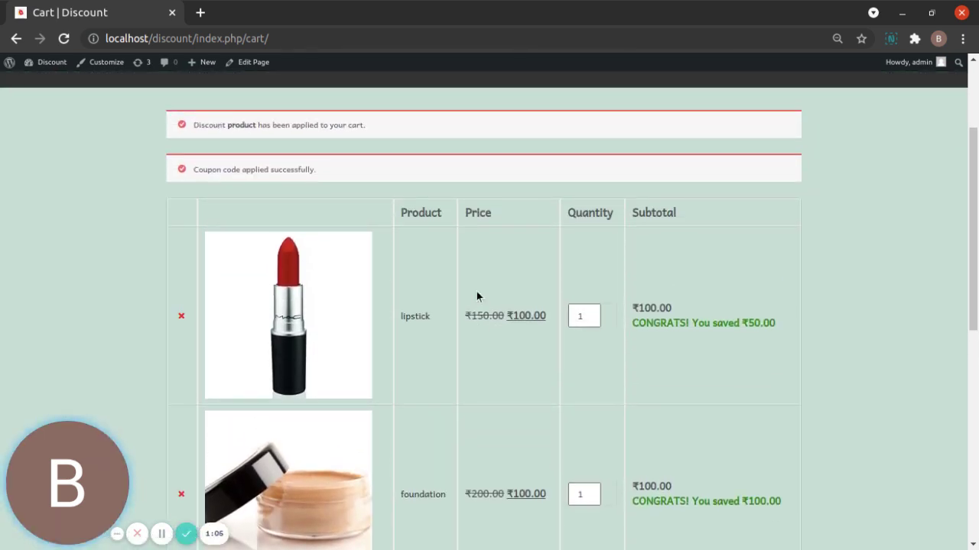
pyautogui.scroll(-3, 476, 291)
pyautogui.scroll(-2, 476, 291)
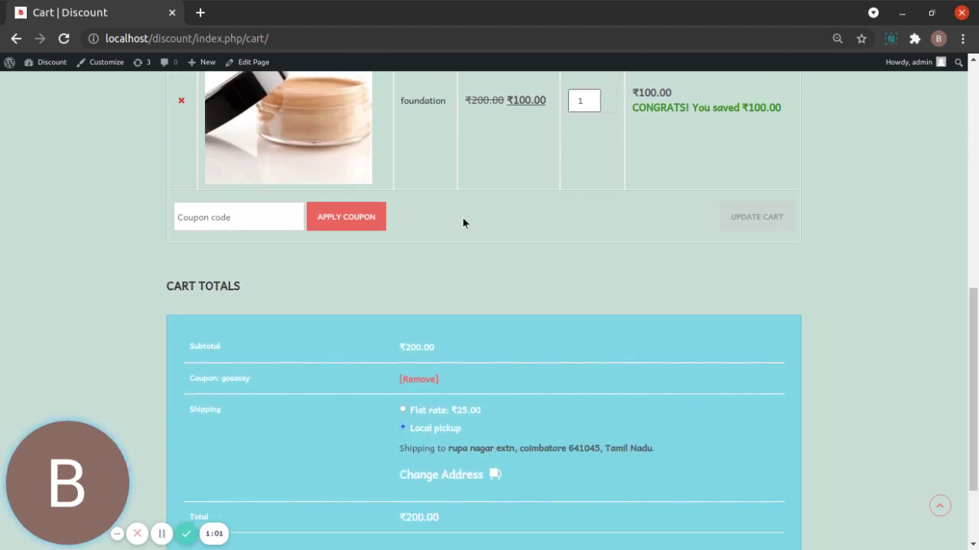
pyautogui.scroll(2, 463, 220)
pyautogui.scroll(1, 466, 218)
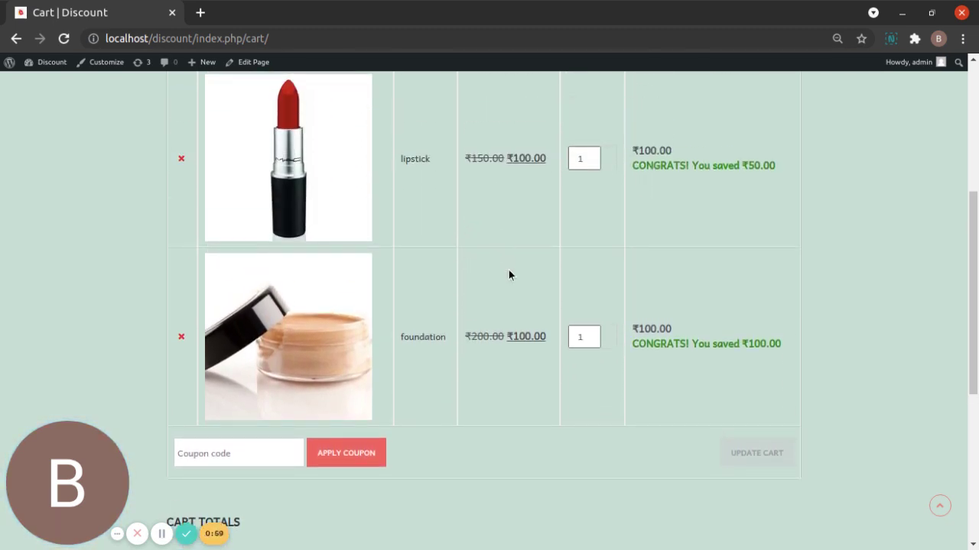